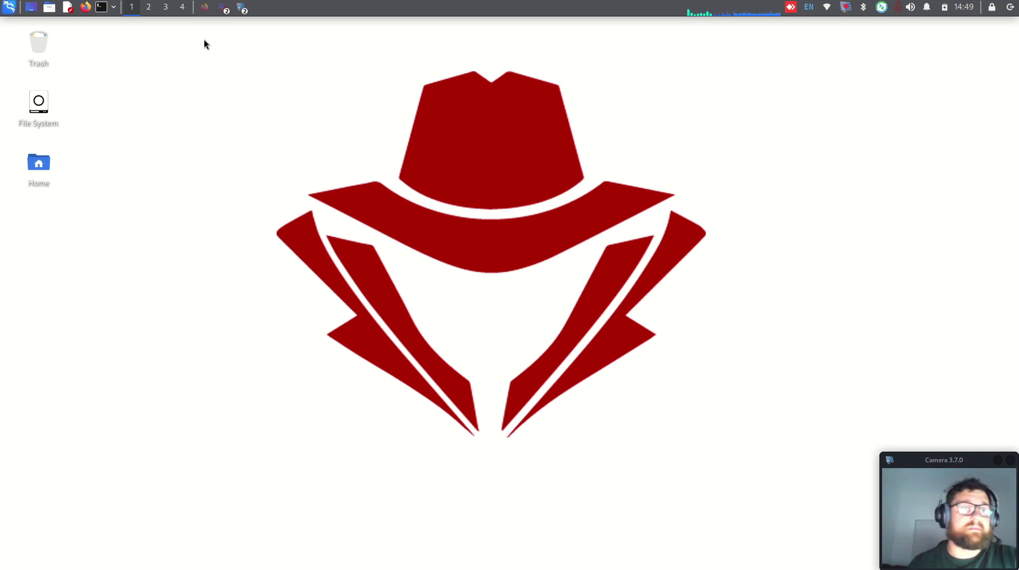
Step: Show the 'Start your 14-days Free Trial' page in Firefox, leaving its name, e-mail and company fields empty
click(204, 11)
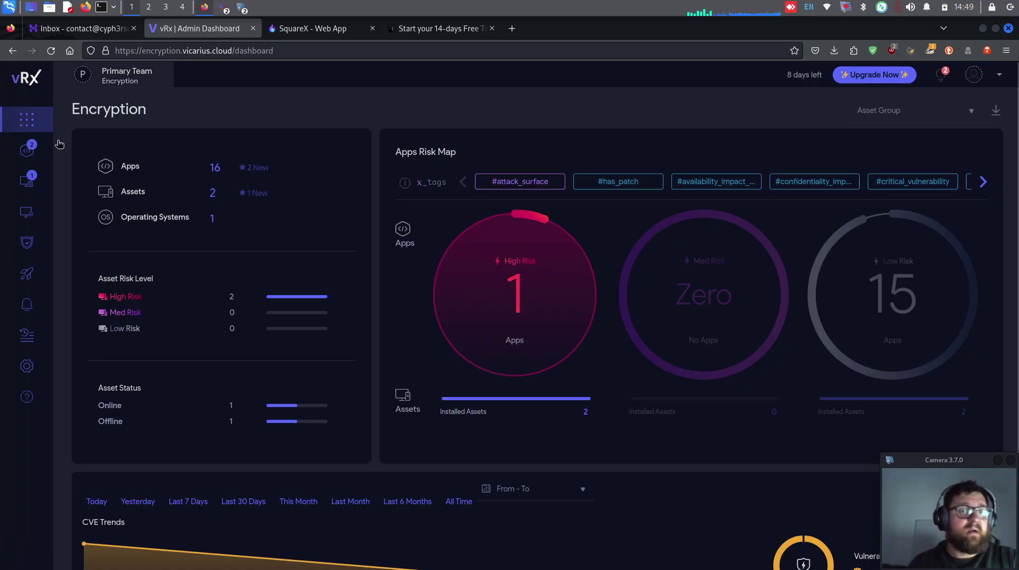
click(452, 33)
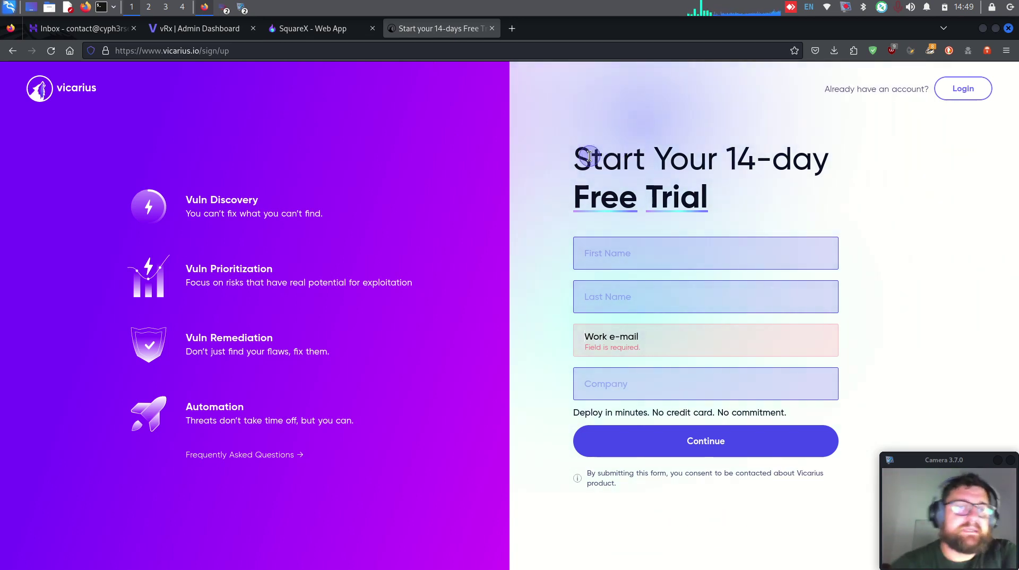
click(249, 50)
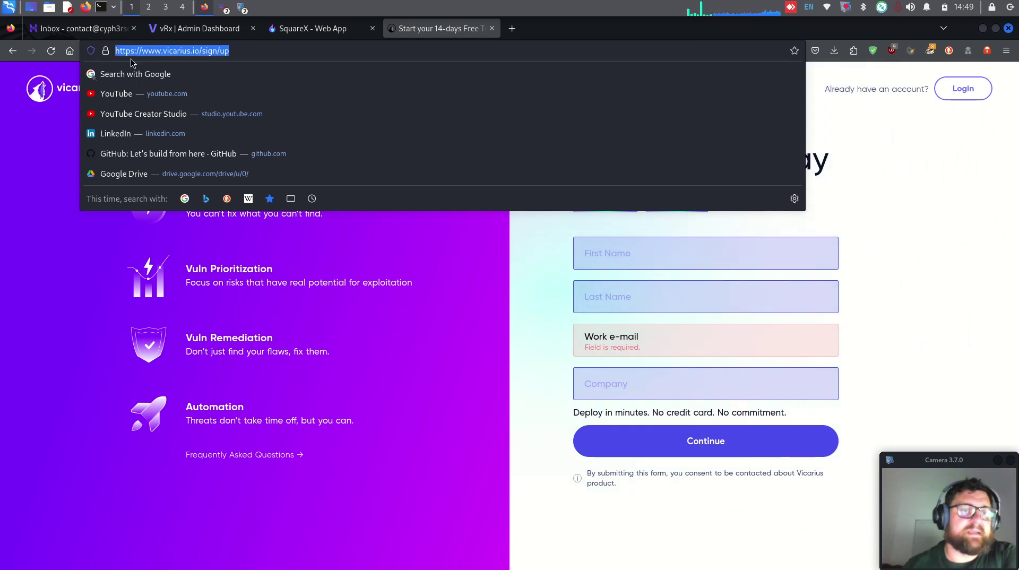
click(239, 52)
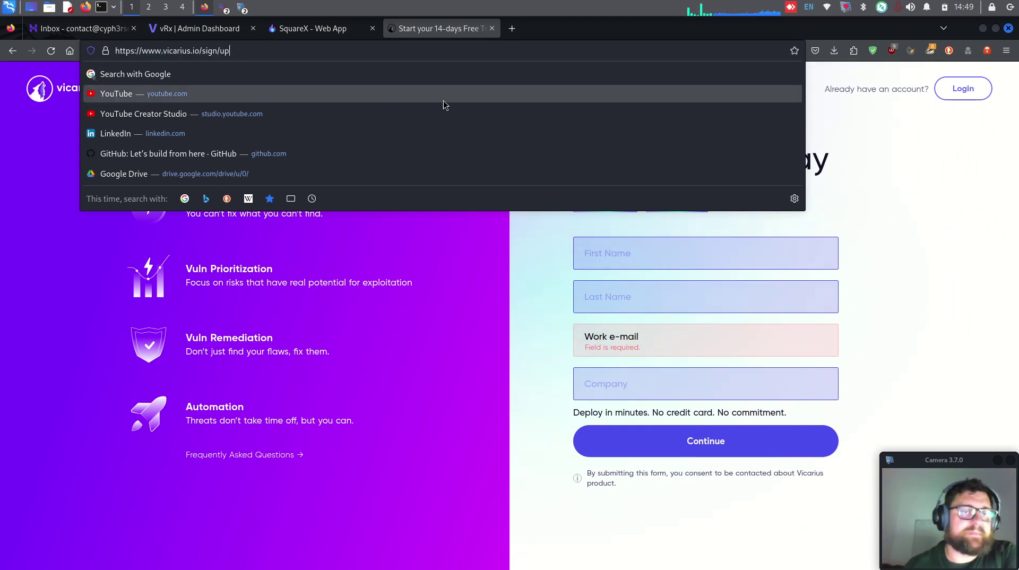
click(536, 233)
click(622, 259)
click(644, 295)
click(660, 336)
click(680, 396)
click(547, 319)
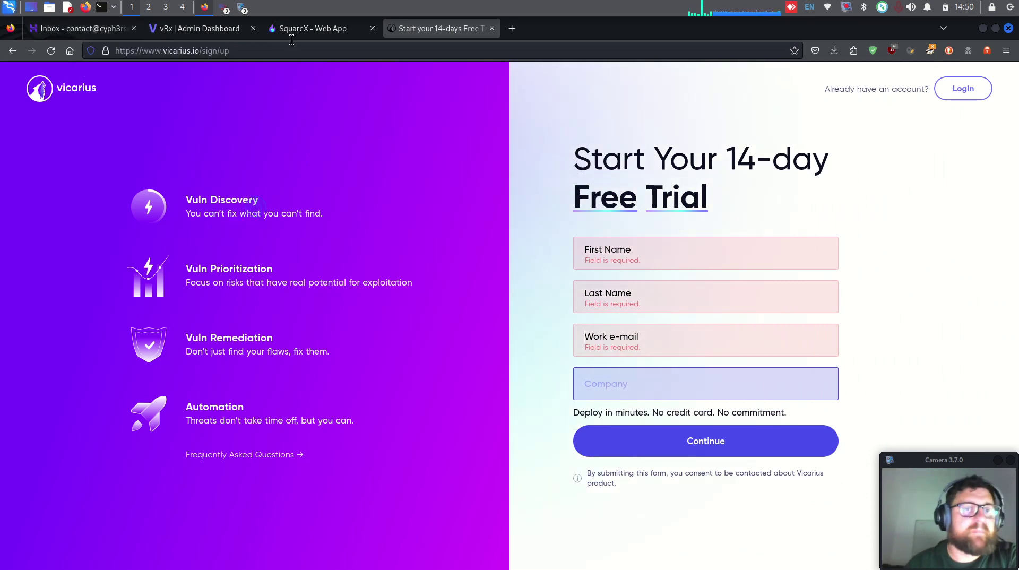
Step: Switch to the SquareX web app and highlight its Disposable Email section
click(308, 28)
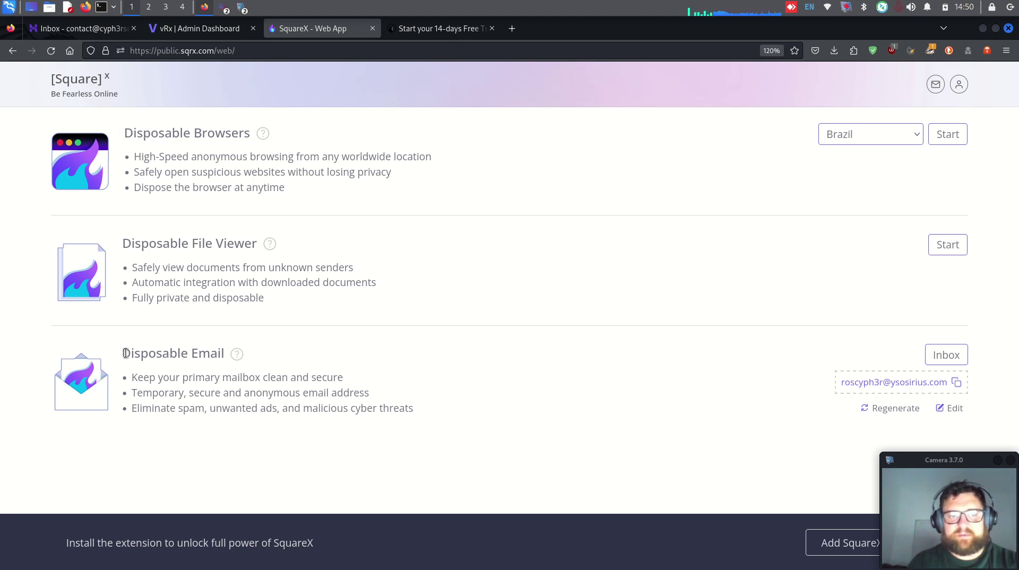
drag(125, 354, 233, 374)
click(302, 366)
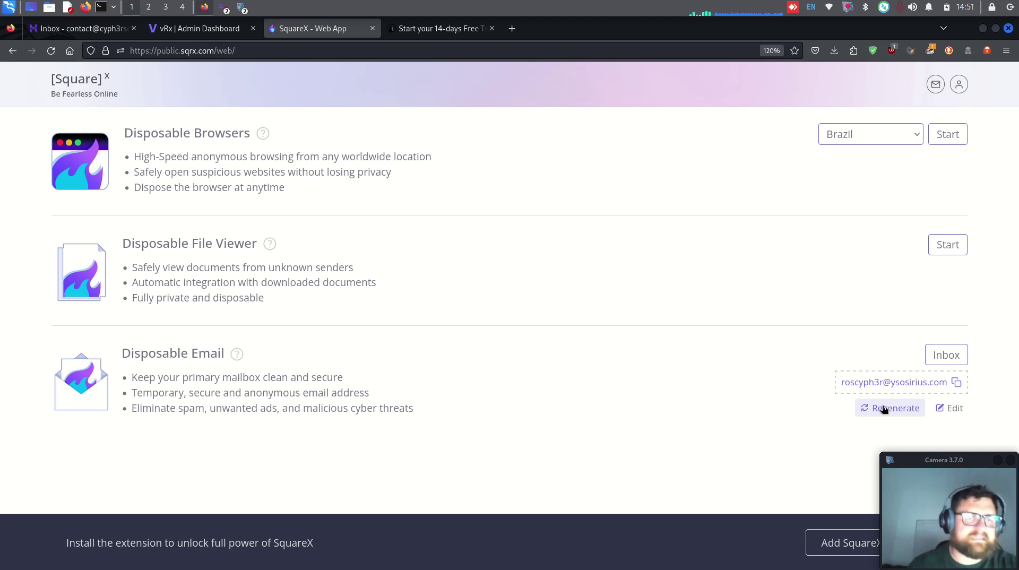
Step: Replace the disposable mailbox name with a custom username on justzeus.com, then view its empty inbox
click(953, 408)
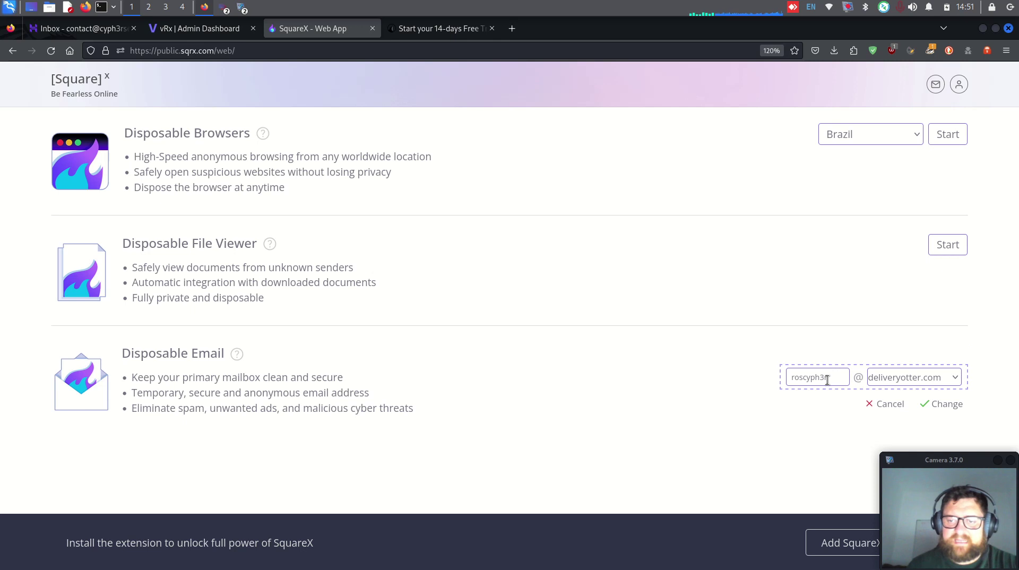
click(827, 380)
drag(838, 378, 796, 374)
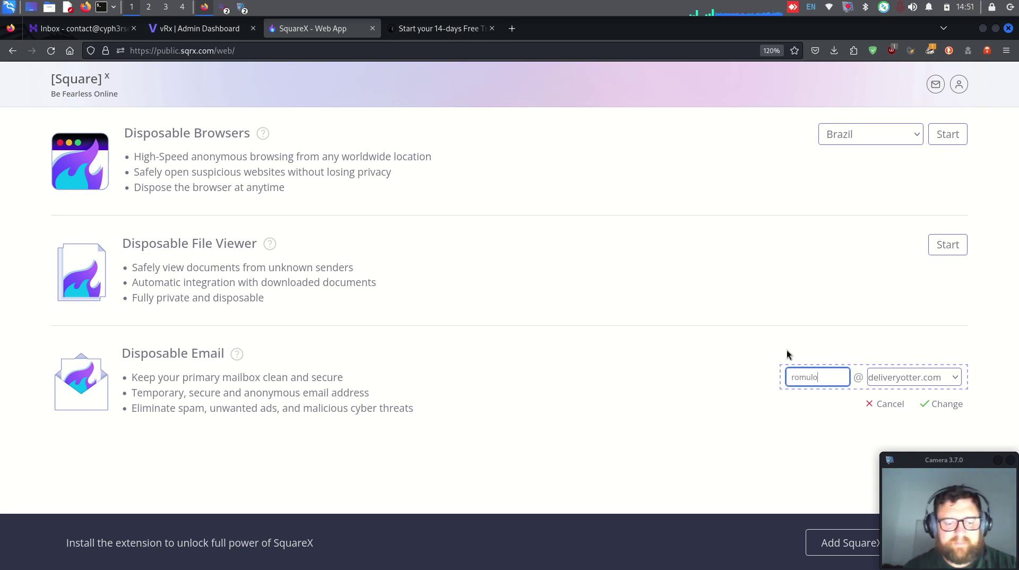
click(898, 379)
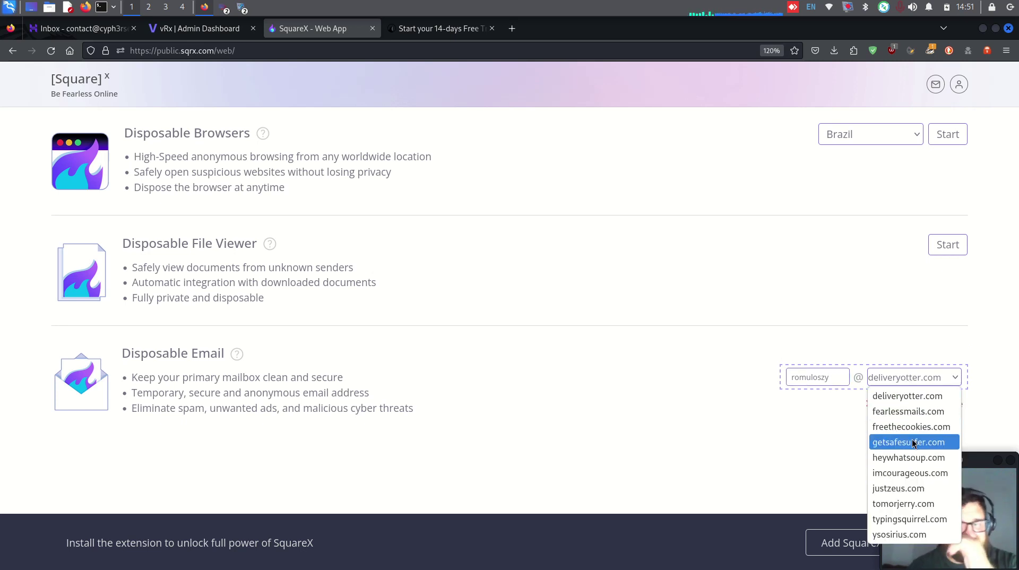
click(906, 489)
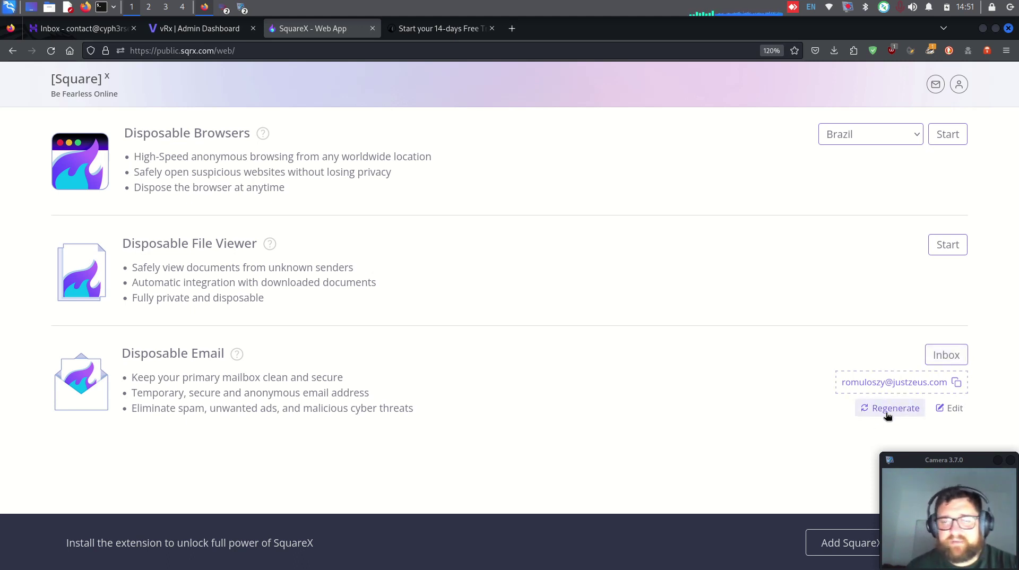
click(946, 355)
Step: Refresh the still-empty disposable inbox, then return to the Vicarius sign-up form's Work e-mail field
click(536, 121)
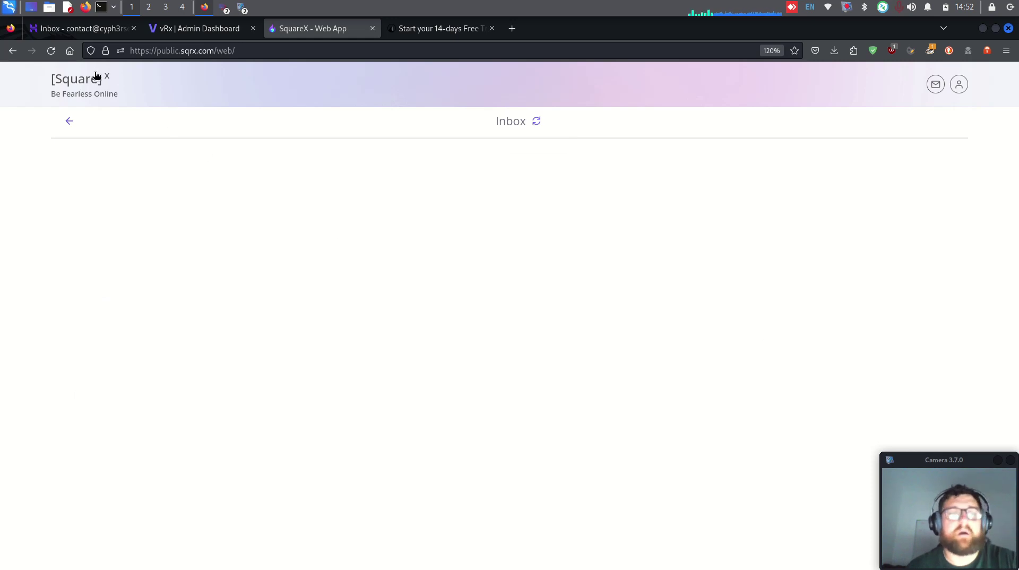
click(68, 121)
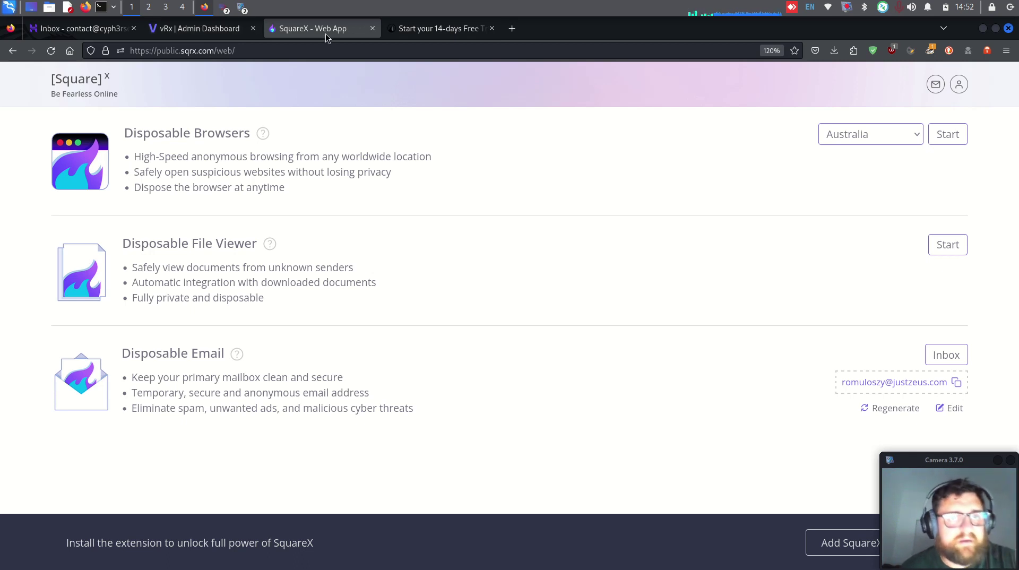
click(443, 30)
click(663, 342)
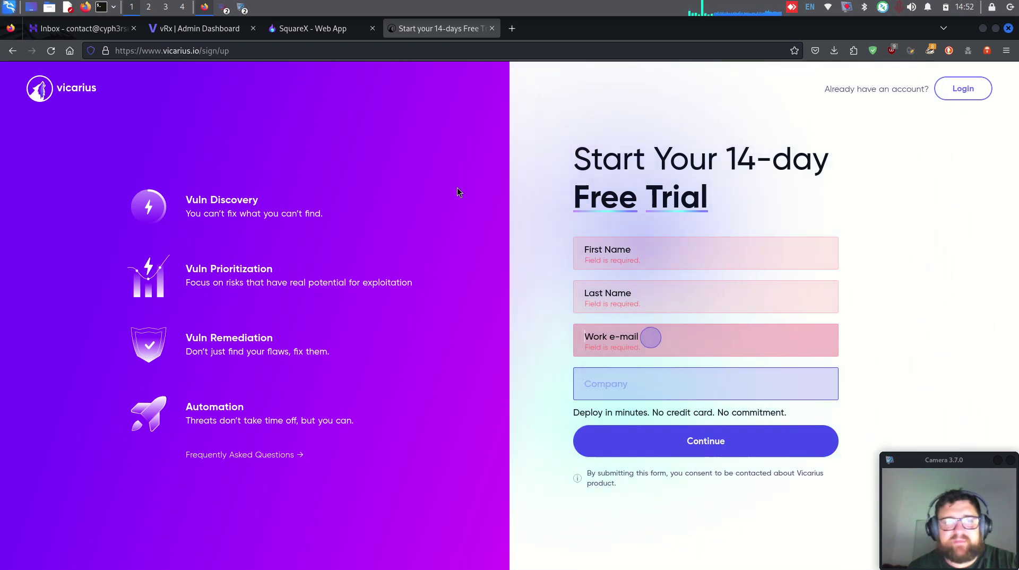
Step: Switch to the vRx Admin Dashboard and scroll down to the CVE trends, briefly opening the From-To date picker
click(225, 33)
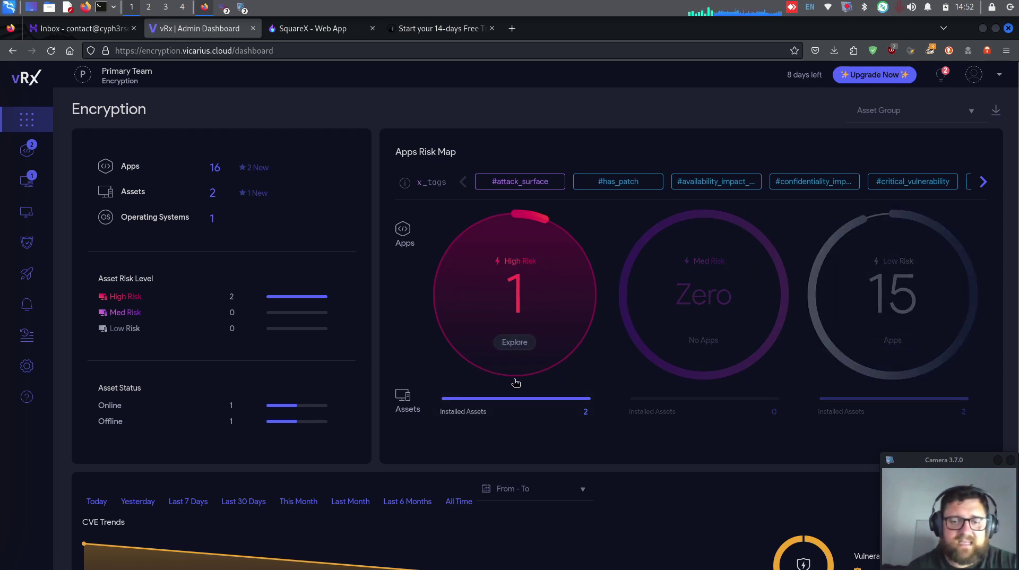
scroll(515, 382, down, 3)
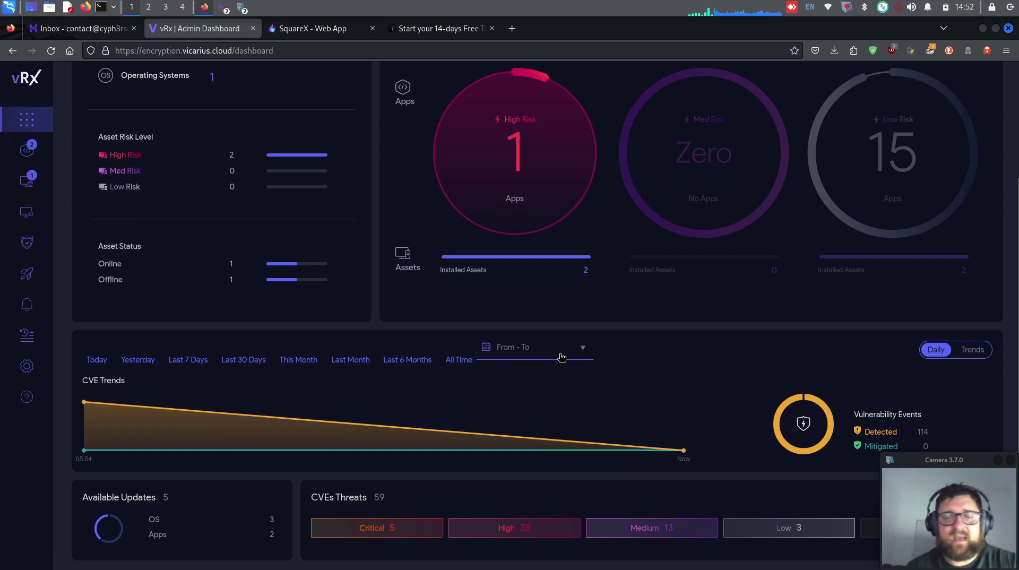
click(562, 357)
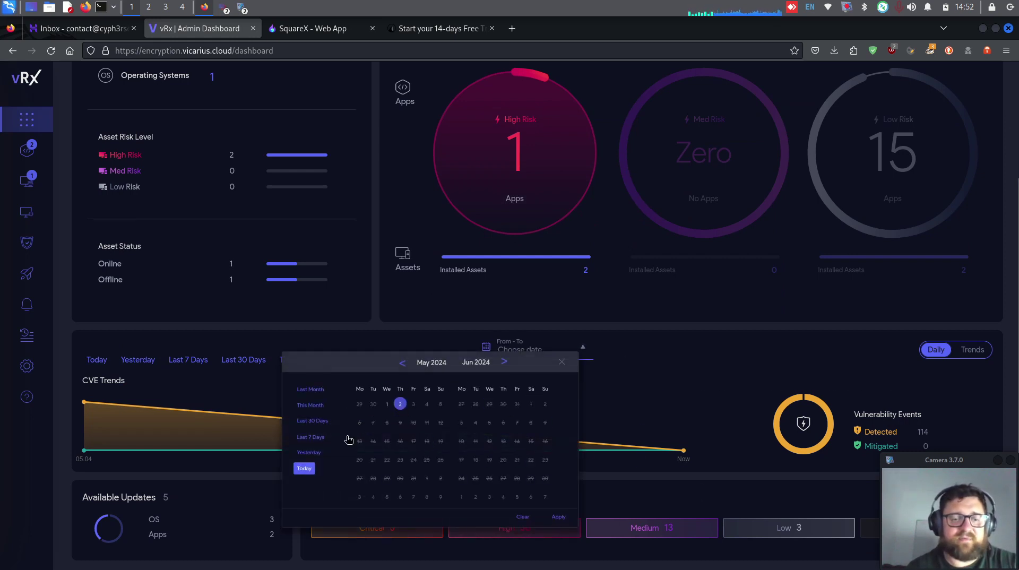
click(778, 362)
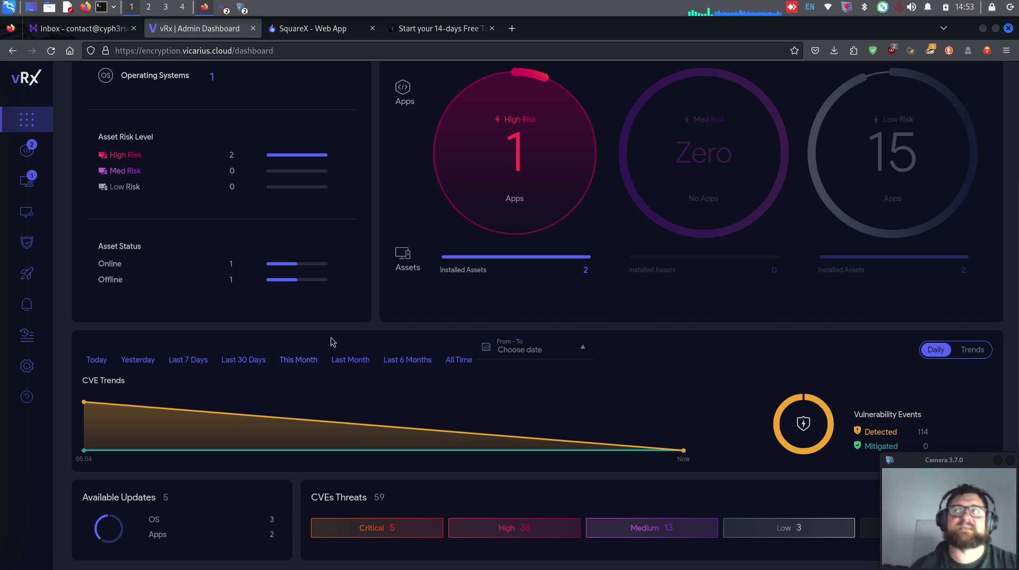
mouse_move(34, 153)
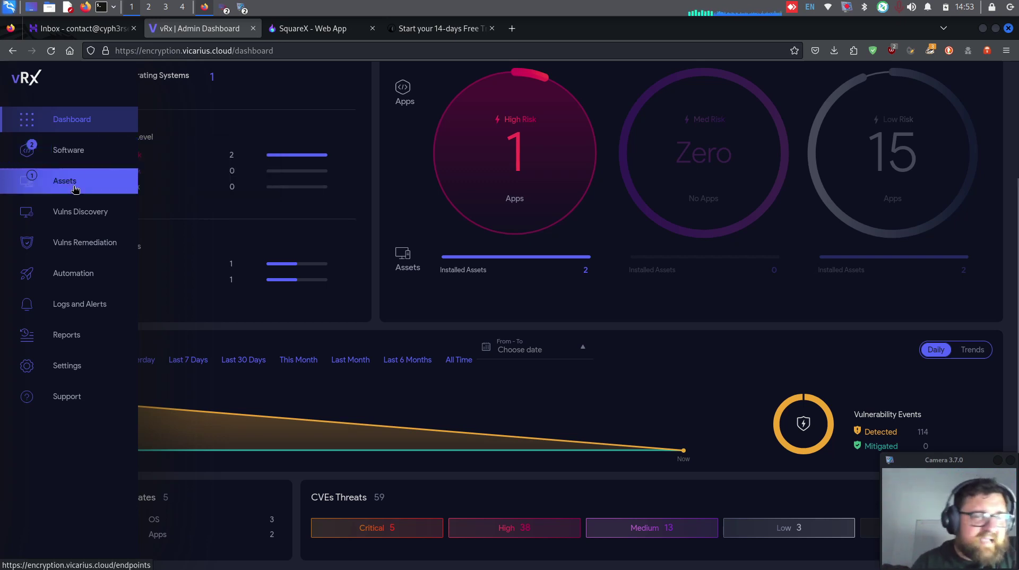
mouse_move(87, 215)
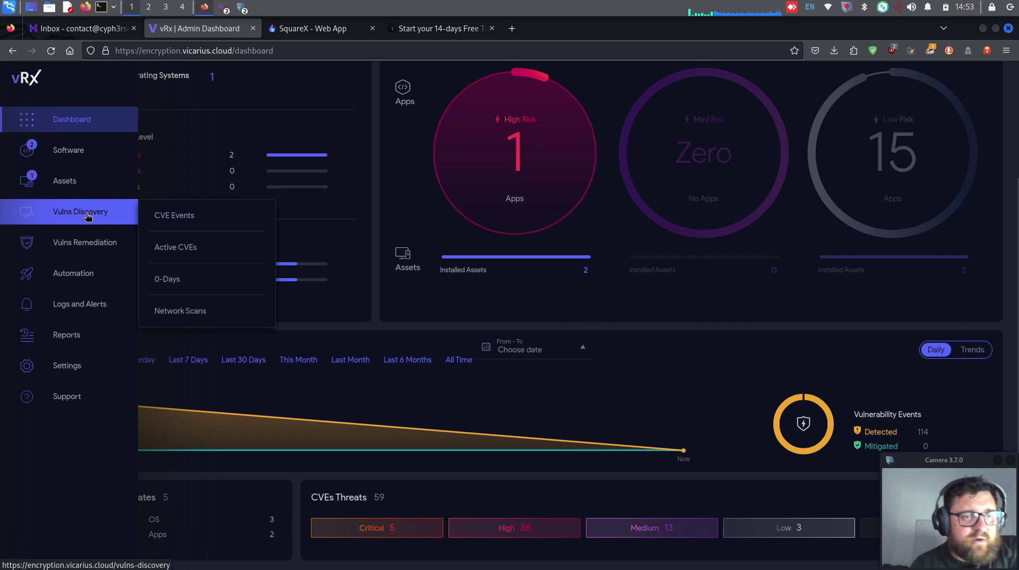
mouse_move(94, 243)
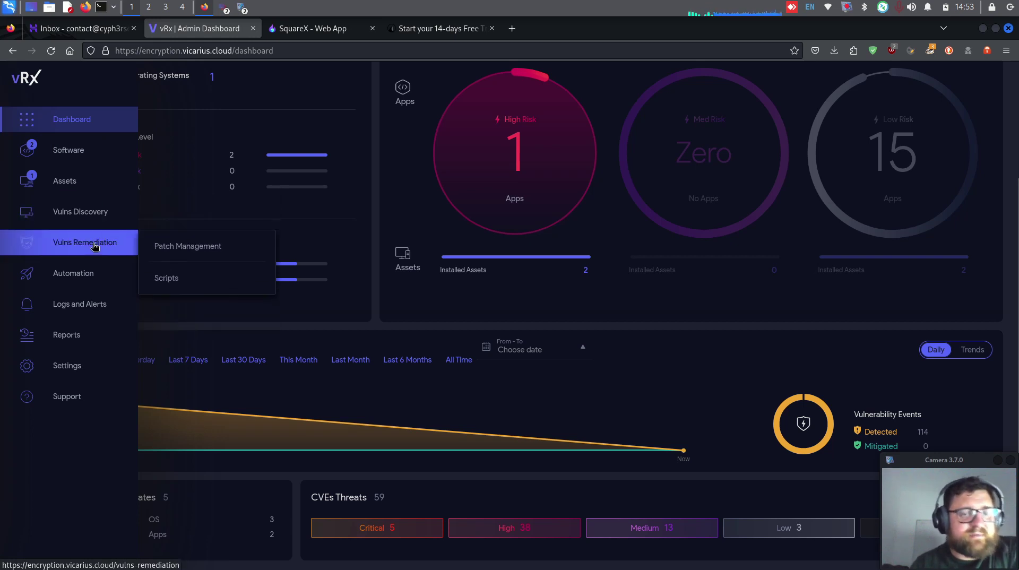
mouse_move(91, 304)
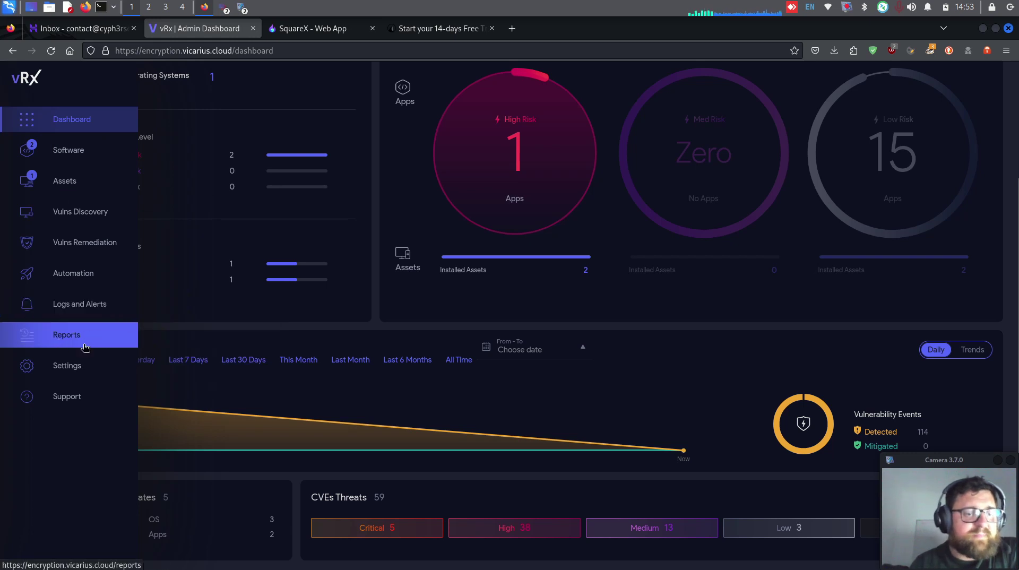
mouse_move(76, 366)
mouse_move(76, 402)
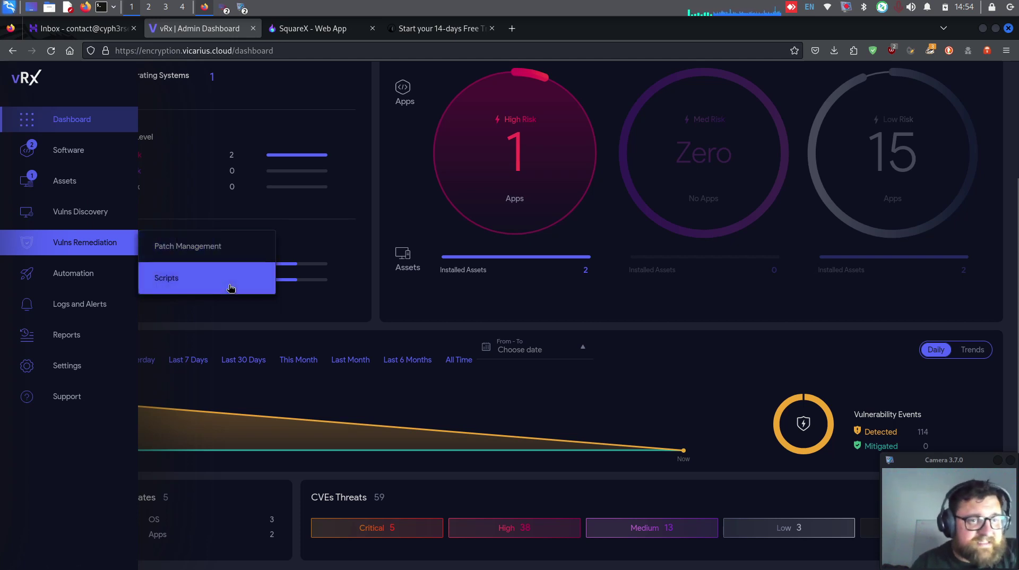
Step: Open Asset Management to see the new 'test' Windows Server 2019 asset listed as Online
mouse_move(106, 154)
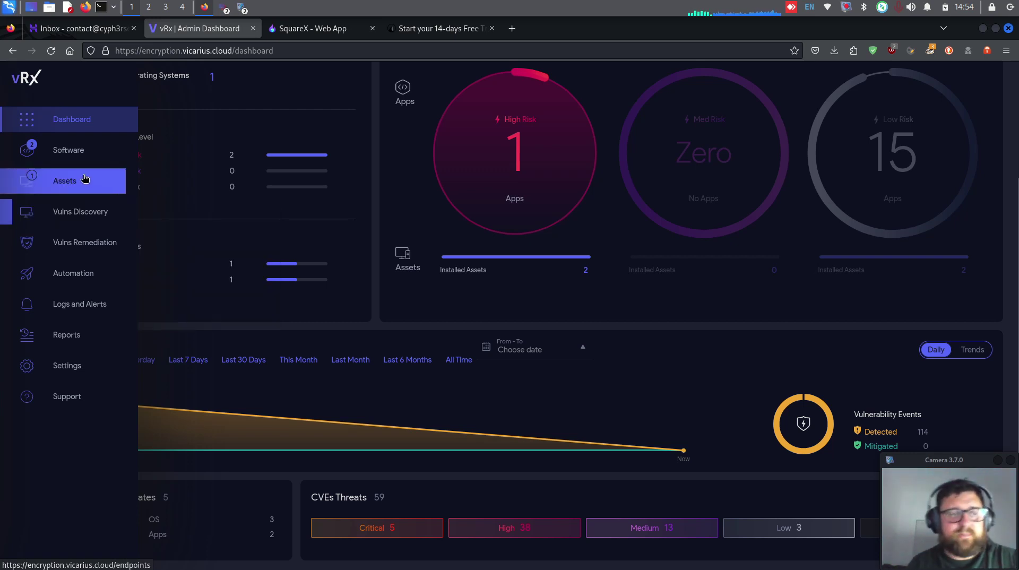
click(88, 188)
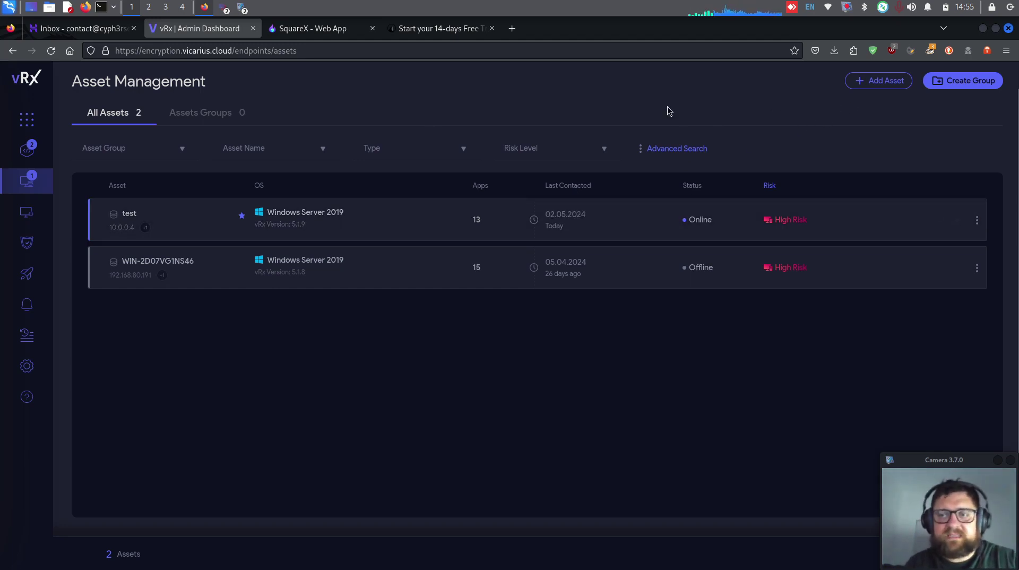
Step: Copy the Windows PowerShell agent install command, then view the CMD, Linux Bash and macOS variants
click(878, 81)
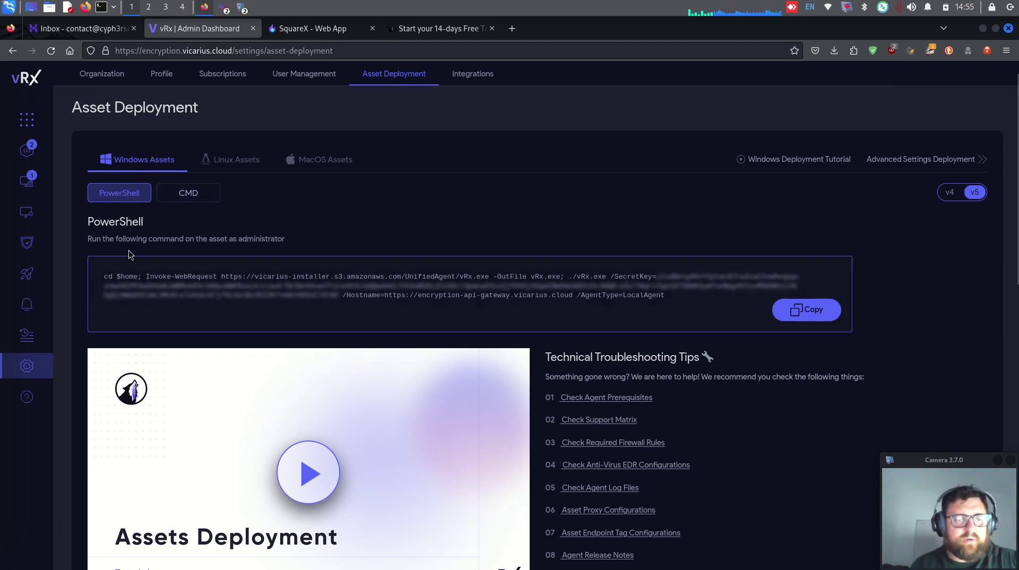
click(811, 310)
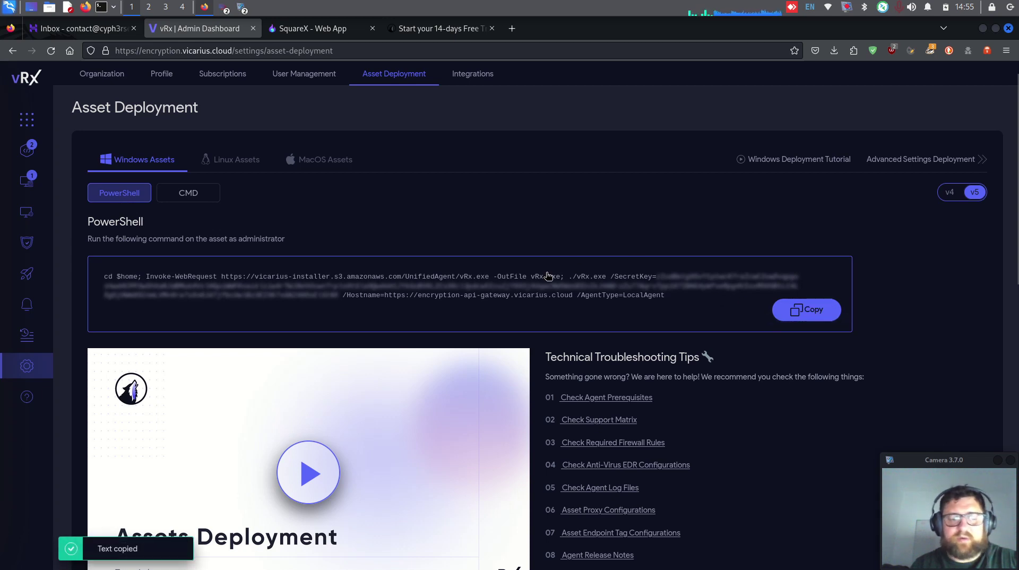
click(205, 194)
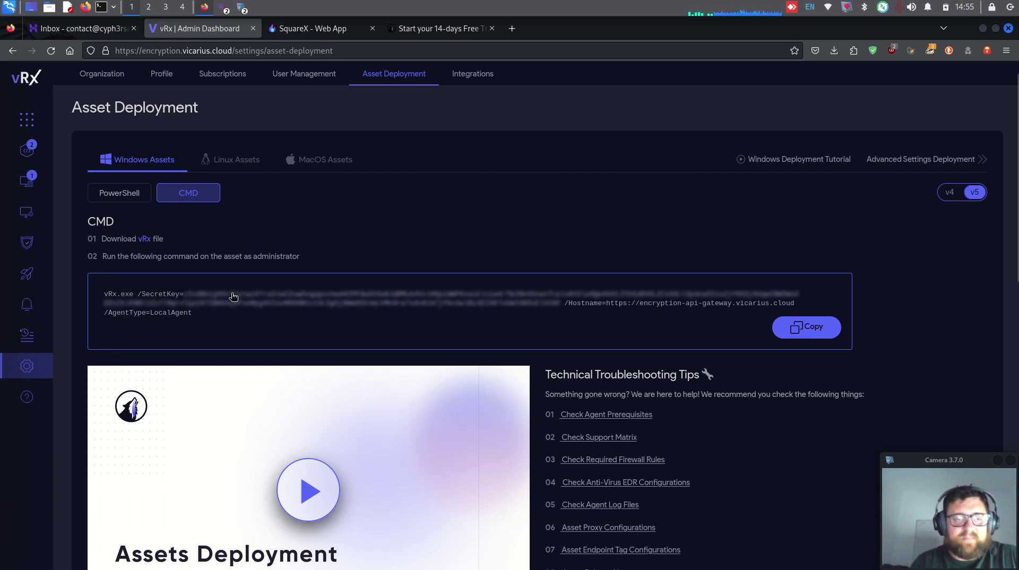
click(243, 161)
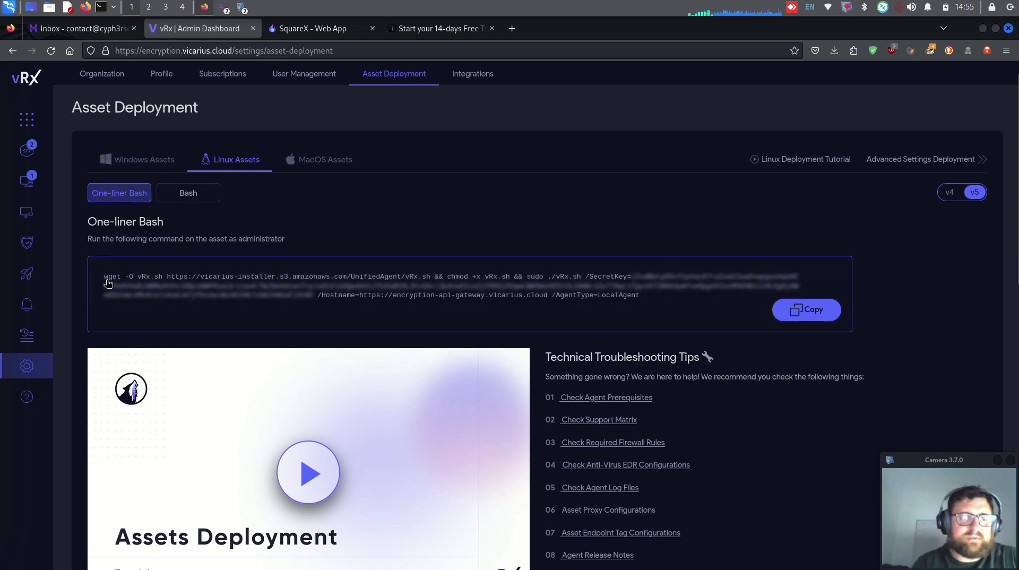
click(196, 199)
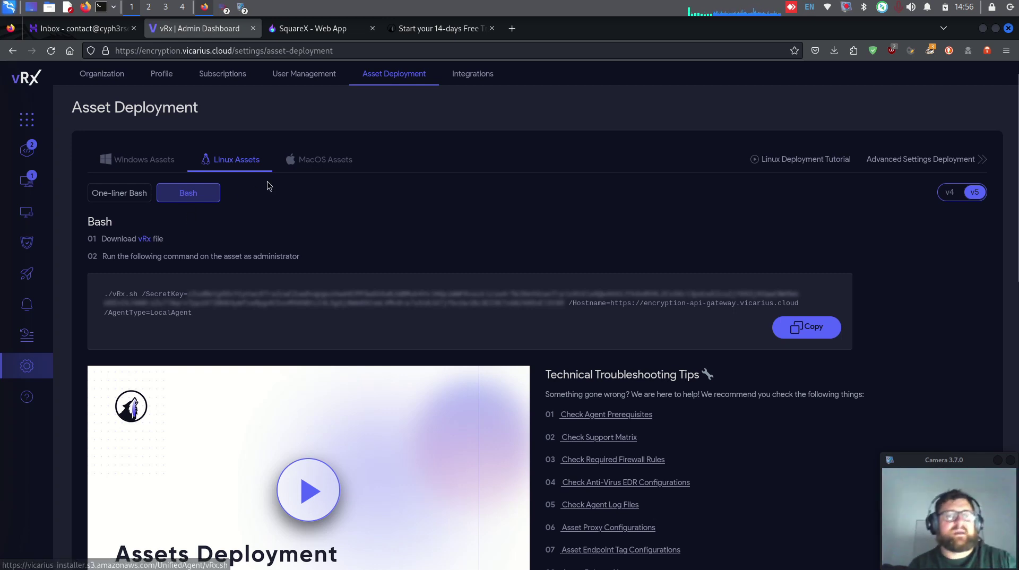
click(305, 170)
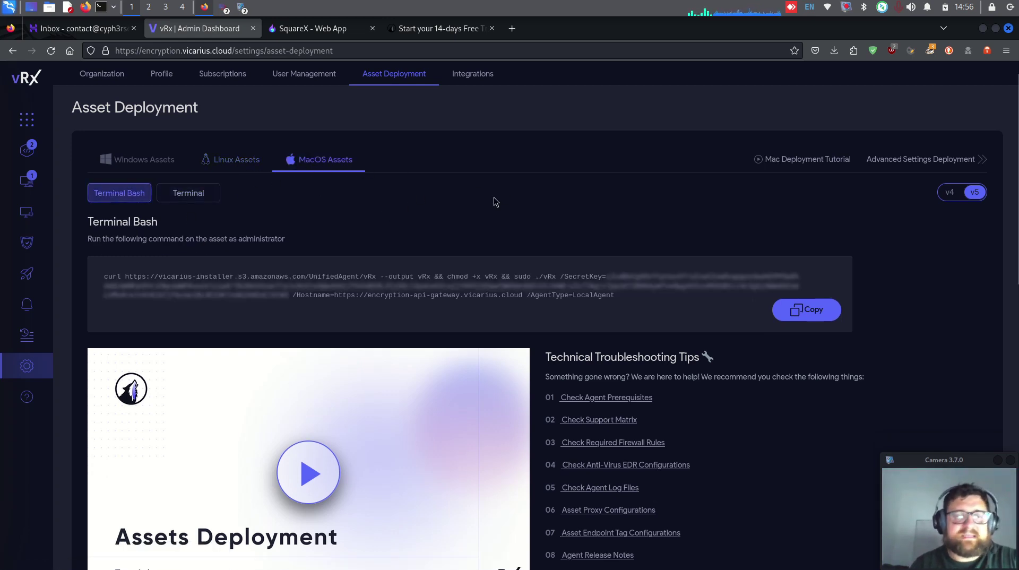
click(163, 162)
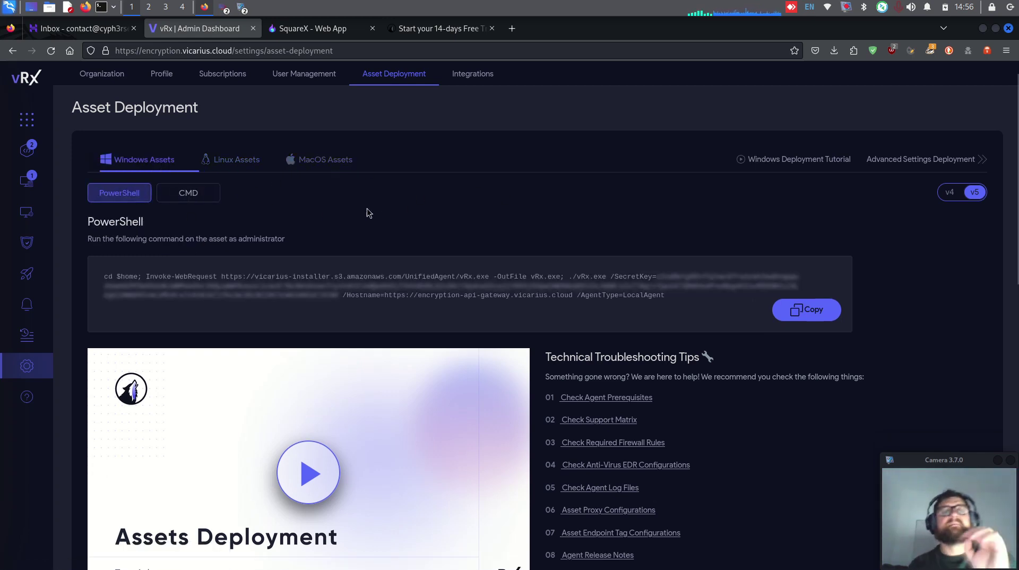
Step: Launch Windows PowerShell as Administrator on the remote server in Remmina
click(236, 10)
click(242, 38)
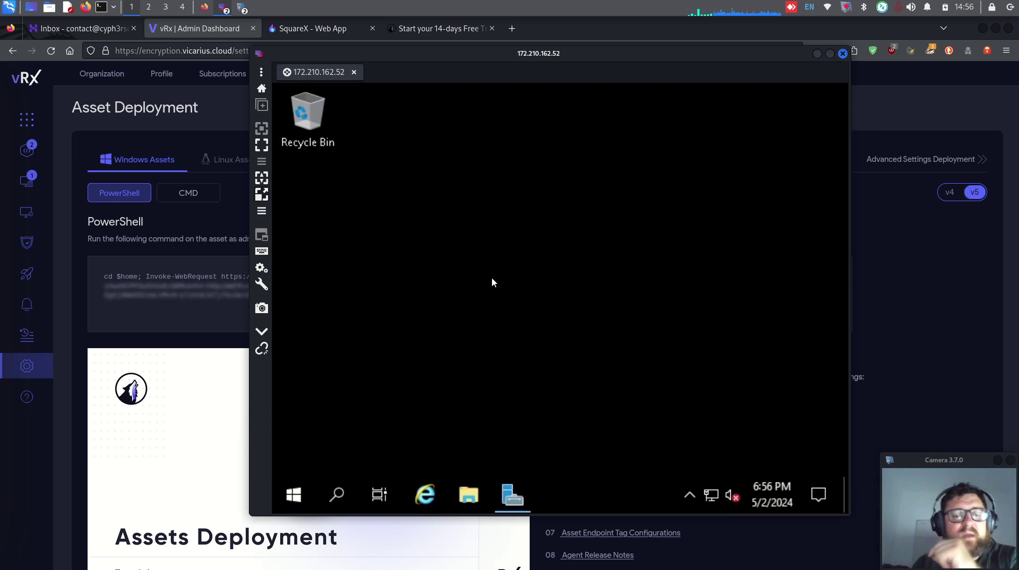
click(294, 496)
right_click(711, 222)
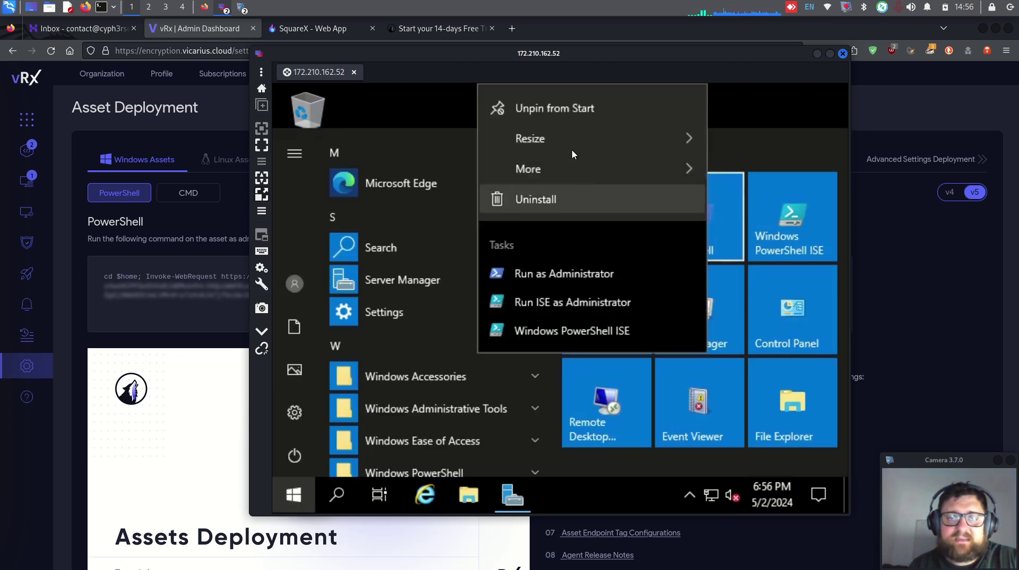
click(598, 279)
Step: Paste and run the vRx agent install command, then return to the vRx page
key(ctrl+v)
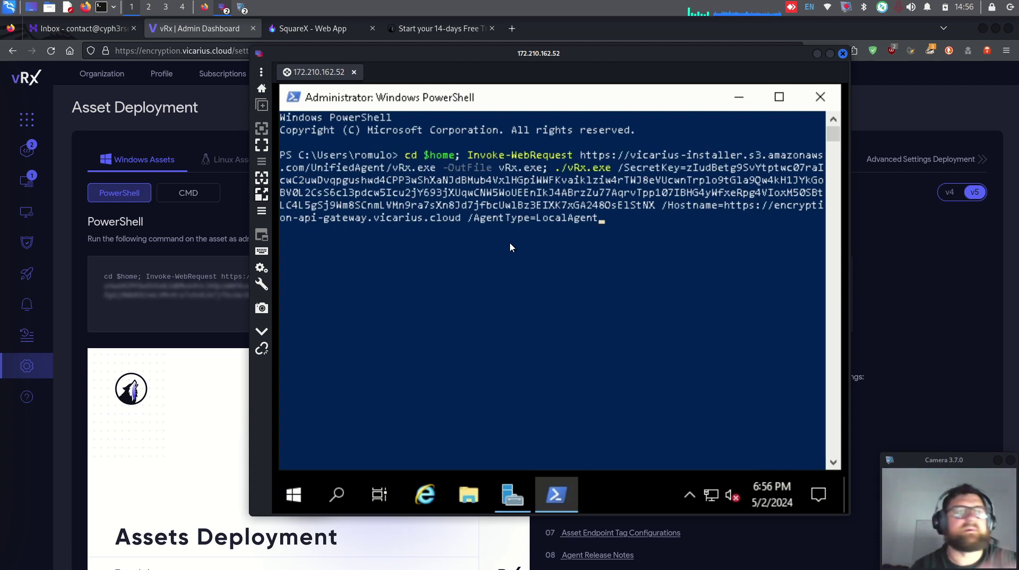
key(Return)
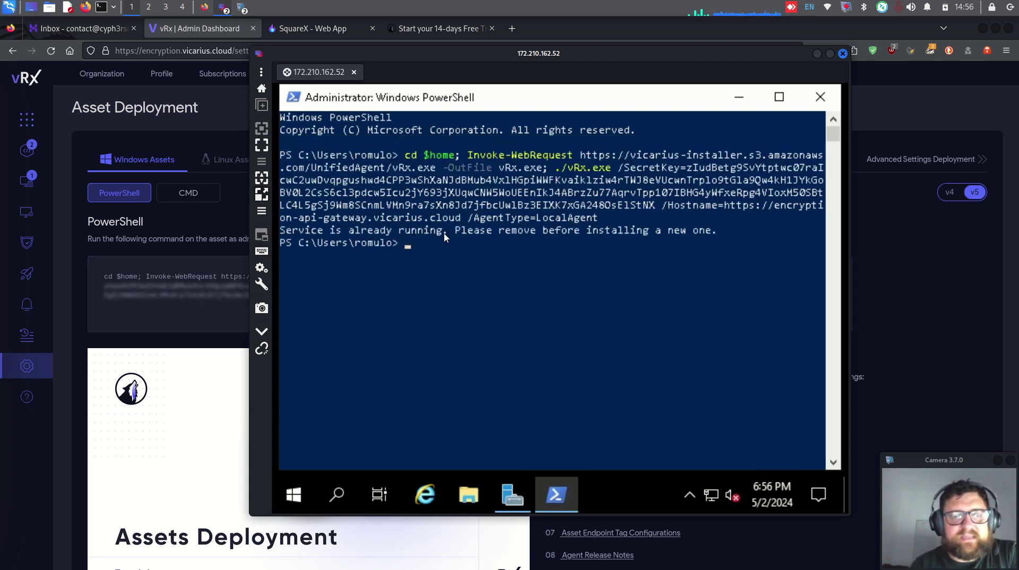
click(539, 282)
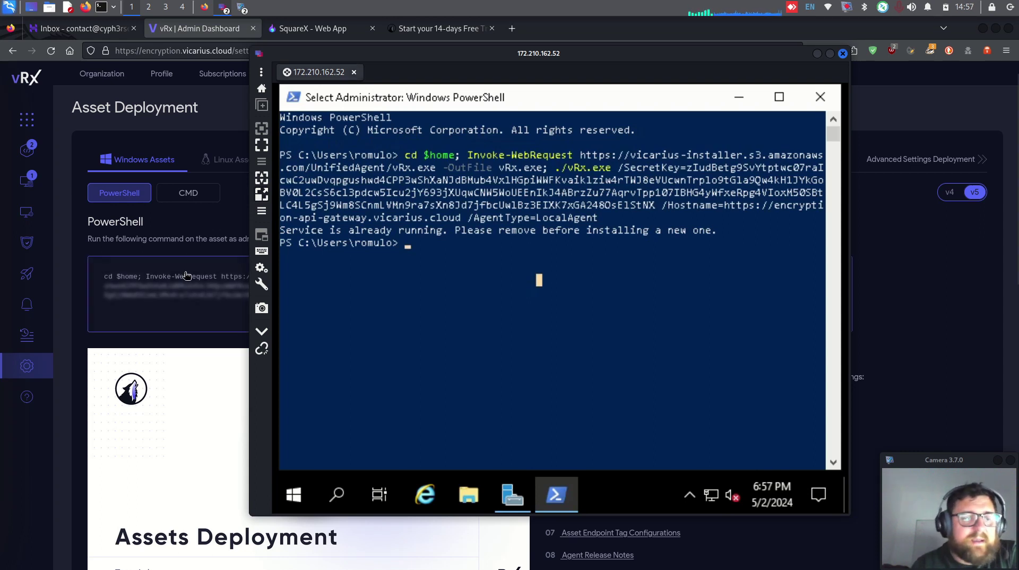
click(152, 169)
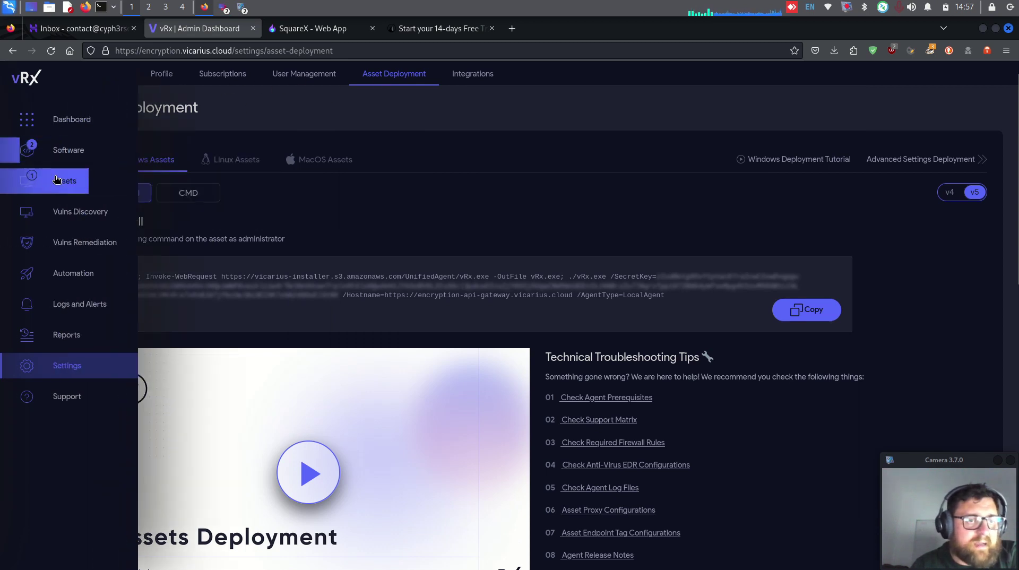
Step: Open the test asset's details from the Assets list, showing 1 high-risk app and 59 active CVEs
click(28, 180)
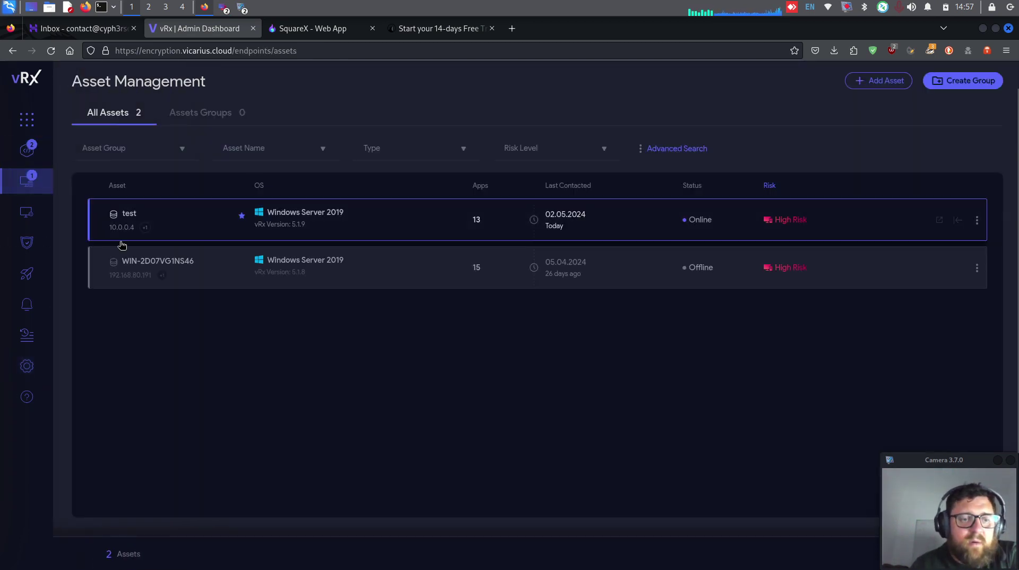
mouse_move(144, 229)
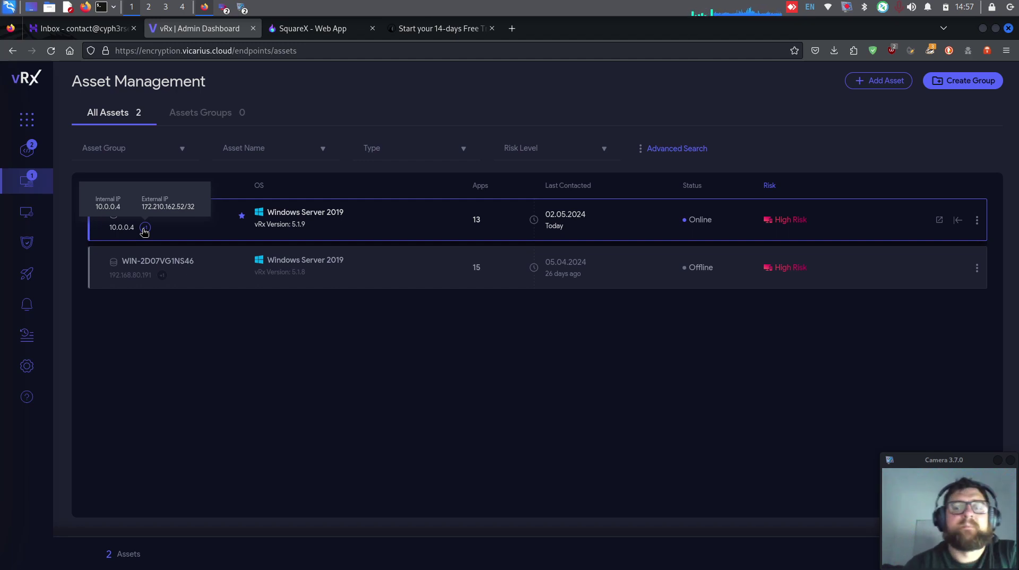
click(144, 232)
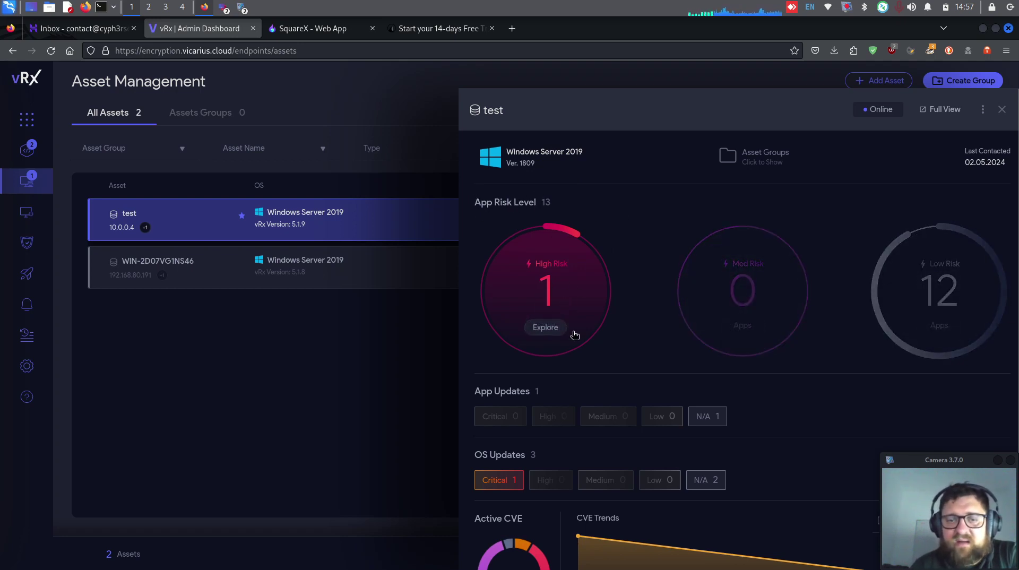
scroll(595, 311, down, 3)
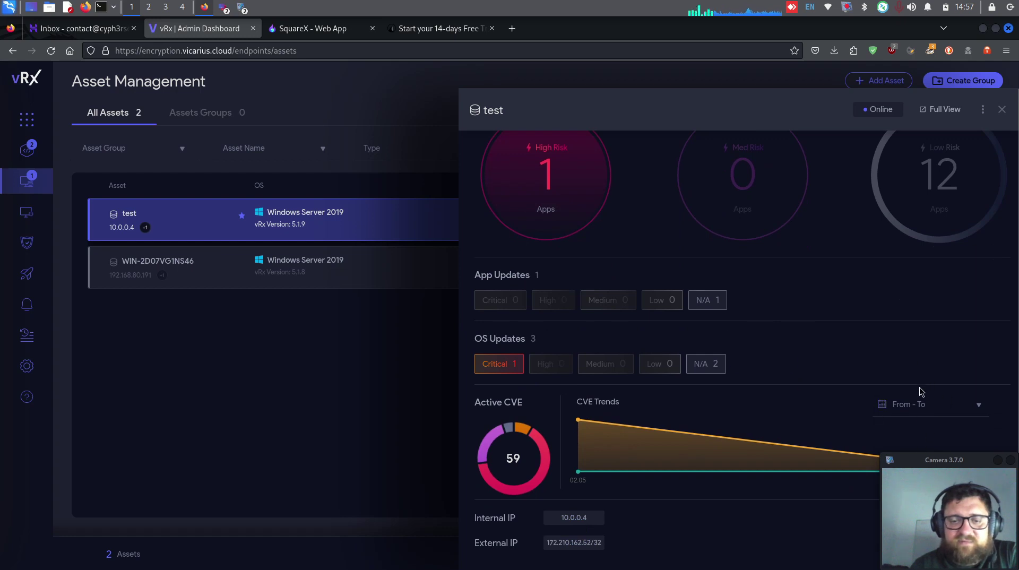
scroll(689, 324, up, 3)
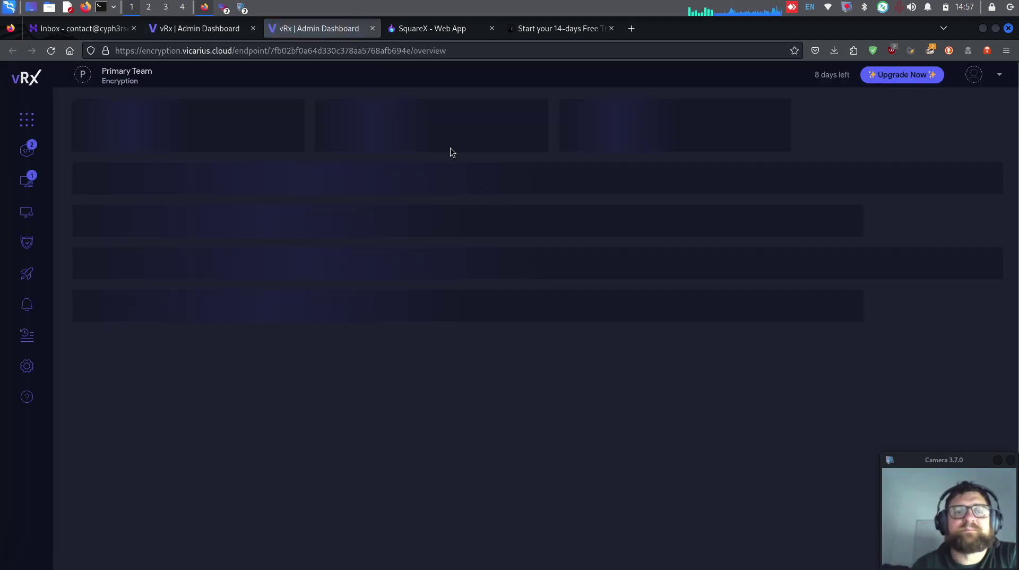
Step: Explore the test asset's apps and view the available .NET Framework patches in Patch Management
click(735, 166)
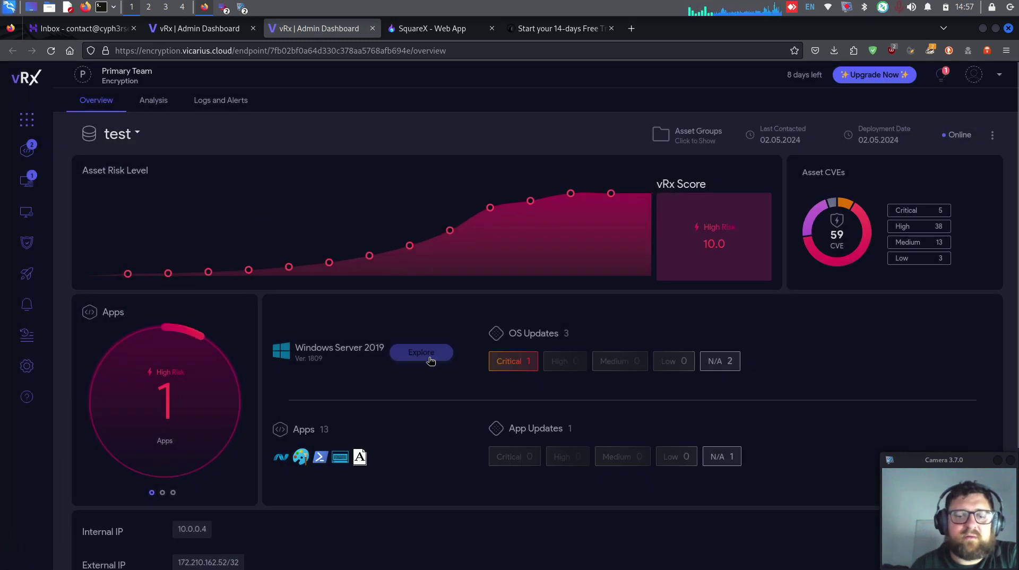
scroll(371, 350, down, 3)
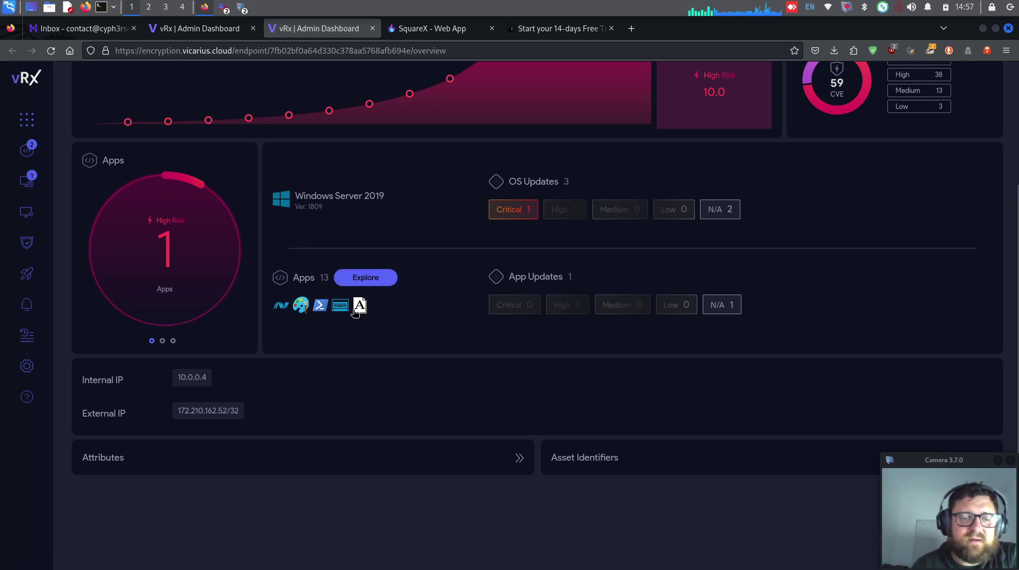
click(379, 278)
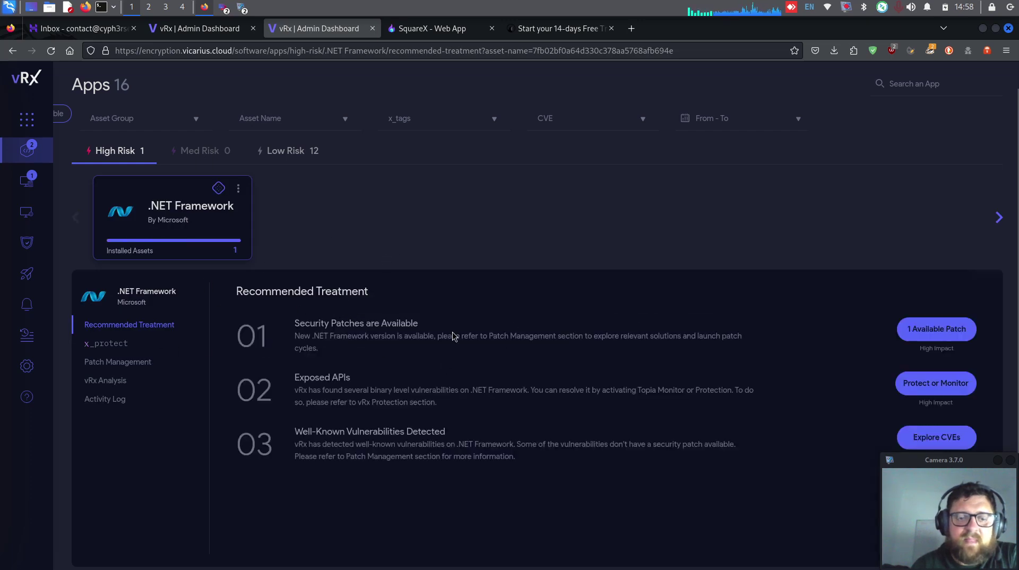
click(135, 363)
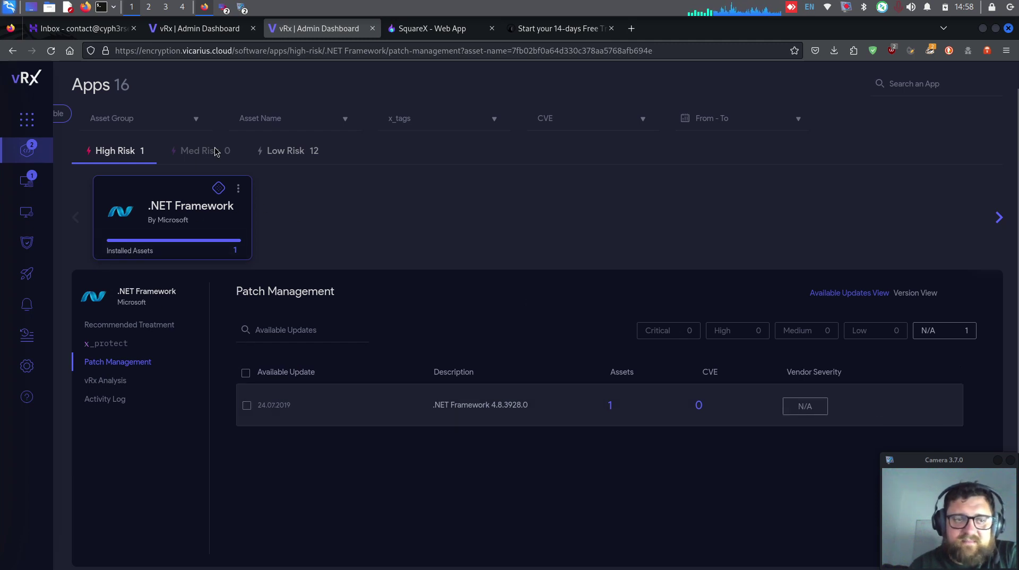
Step: Check Paint's x_protect status among the low-risk apps, then return to the Dashboard
click(288, 155)
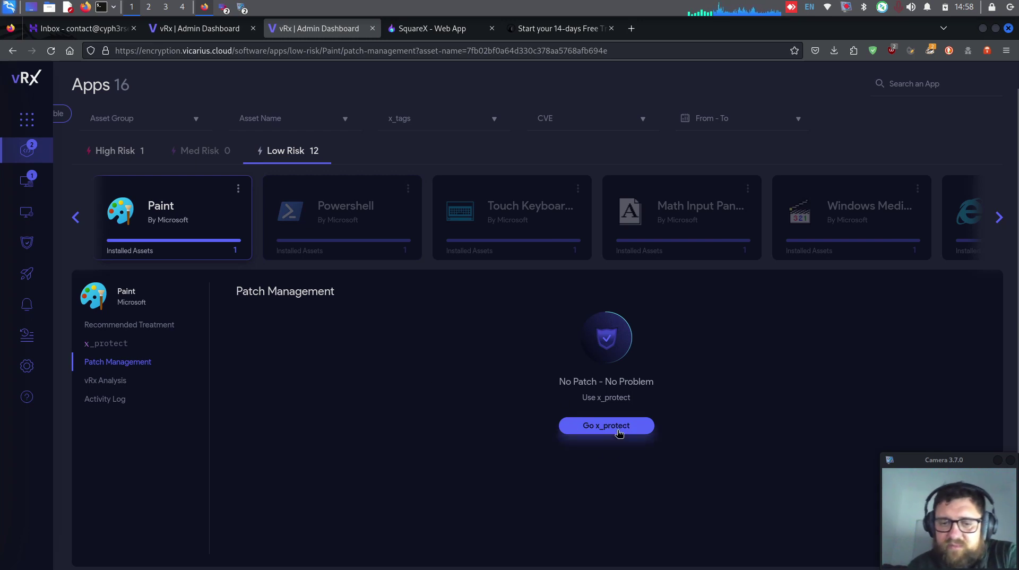
click(599, 427)
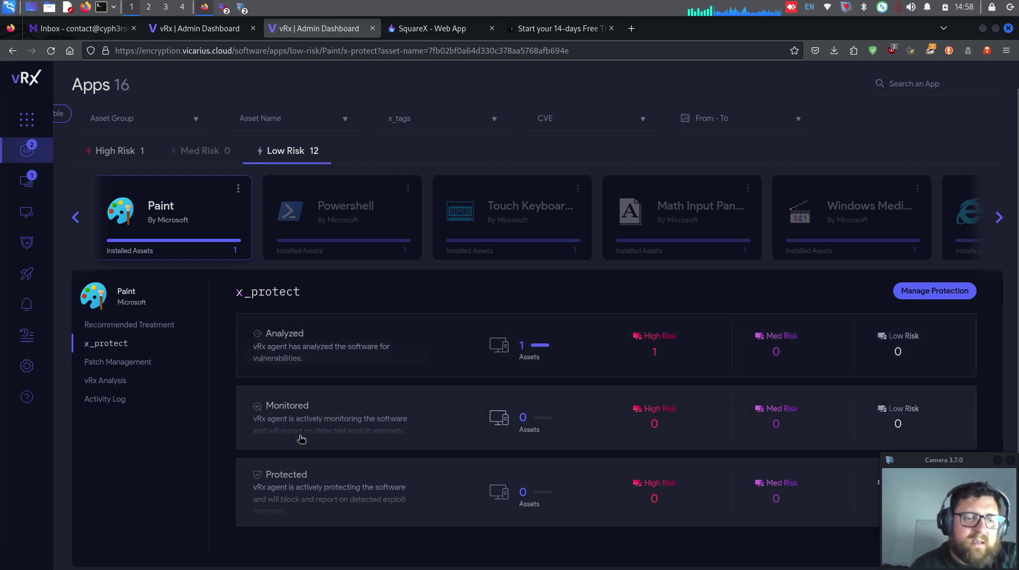
click(68, 118)
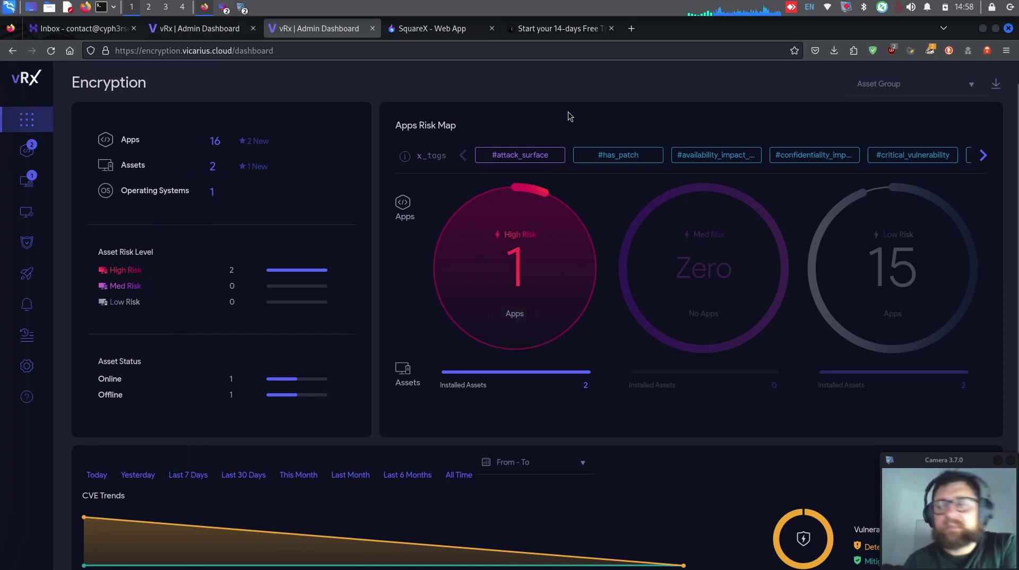
Step: Bring the vokoscreenNG 3.7.0 recorder window to the front over the vRx dashboard
click(241, 9)
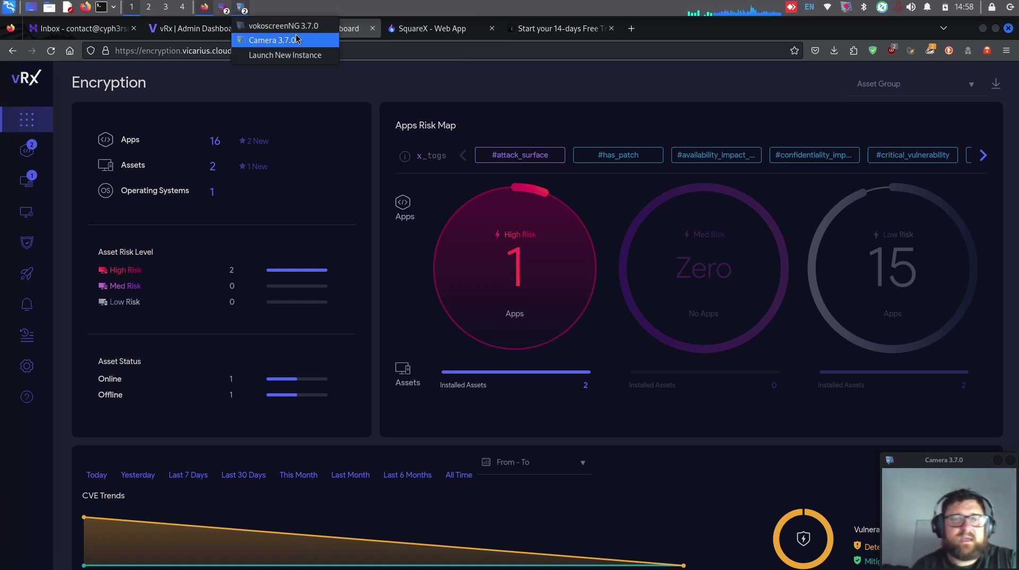
click(279, 22)
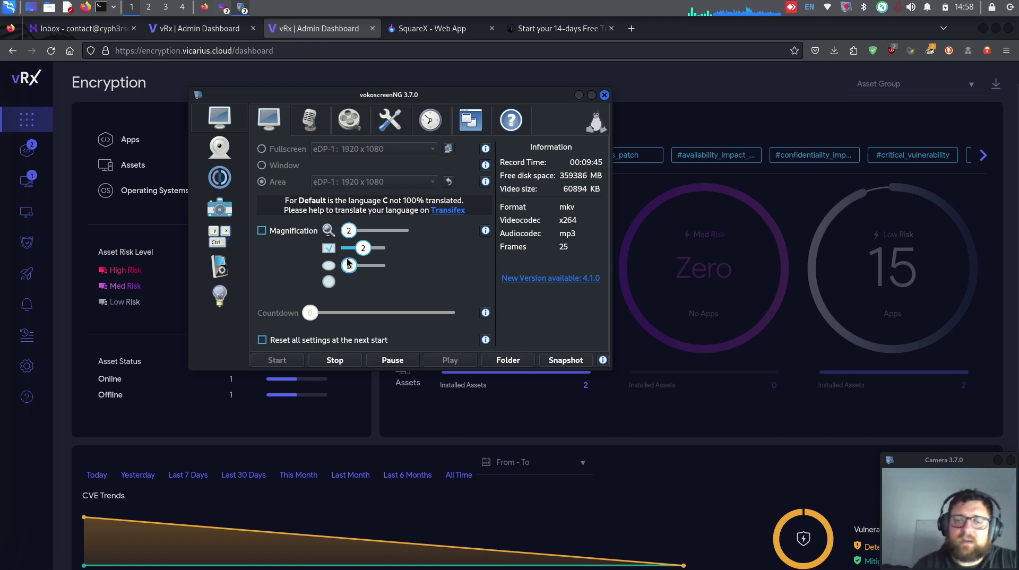